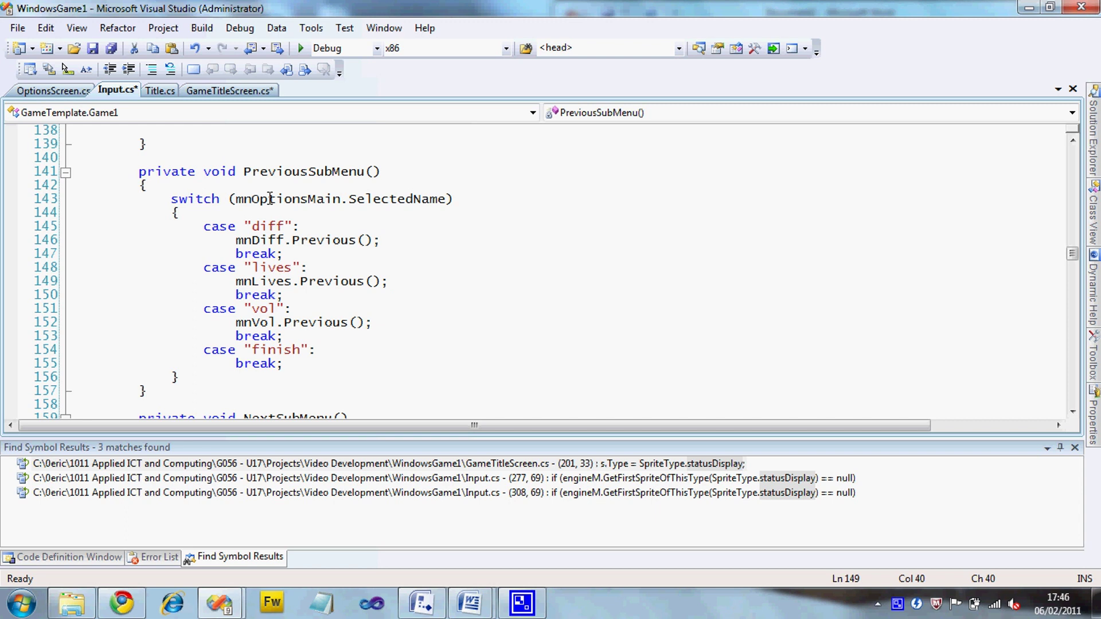
Step: Highlight the PreviousSubMenu method name and mnDiff on line 146 in the Visual Studio code
drag(241, 171, 365, 173)
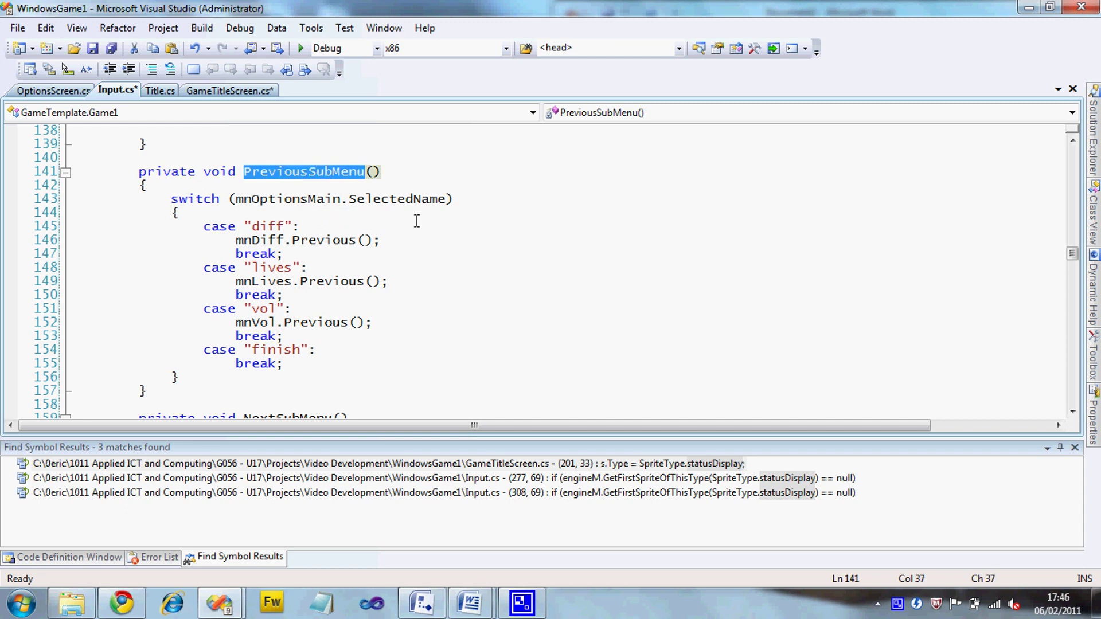
click(237, 239)
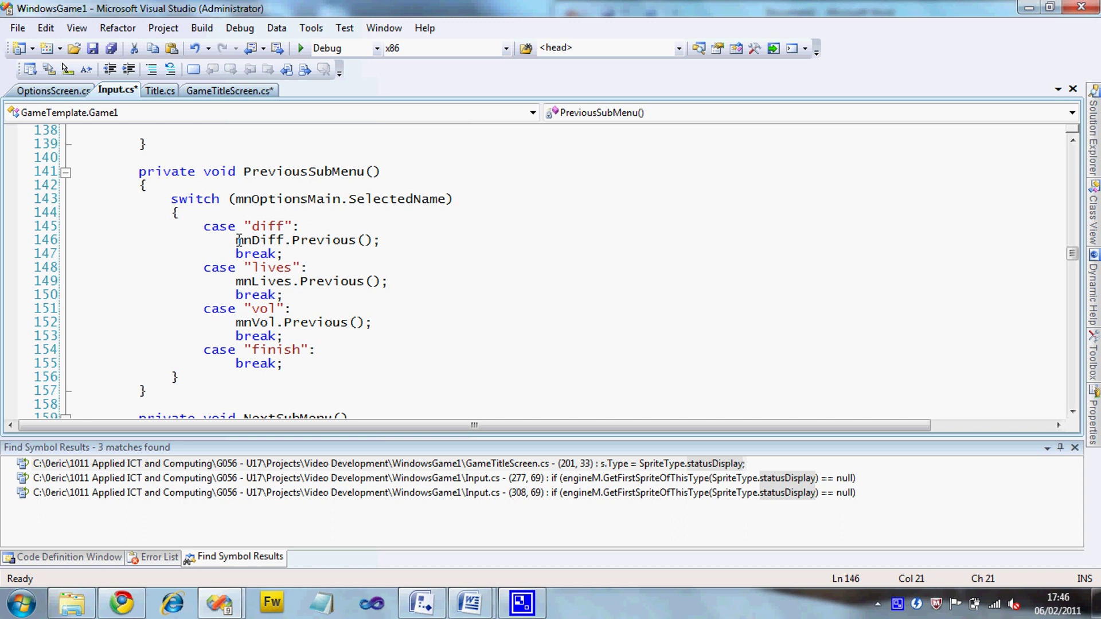
drag(238, 240, 284, 240)
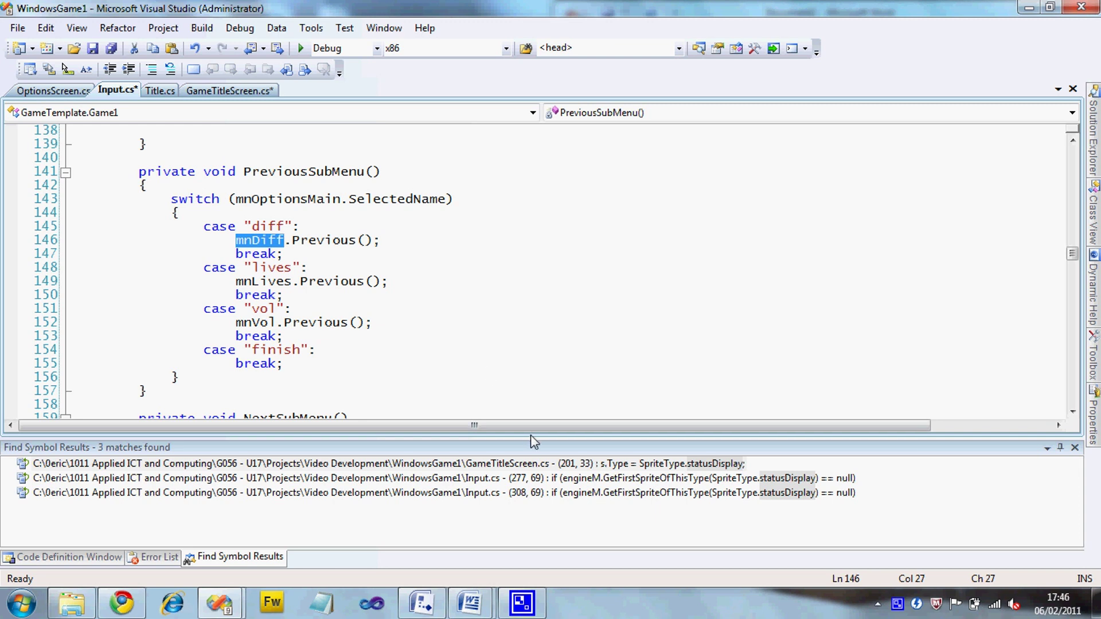
Step: In Document2, type the heading 'Pseudo code for PreviousSubMenu' and start a new line
mouse_move(472, 615)
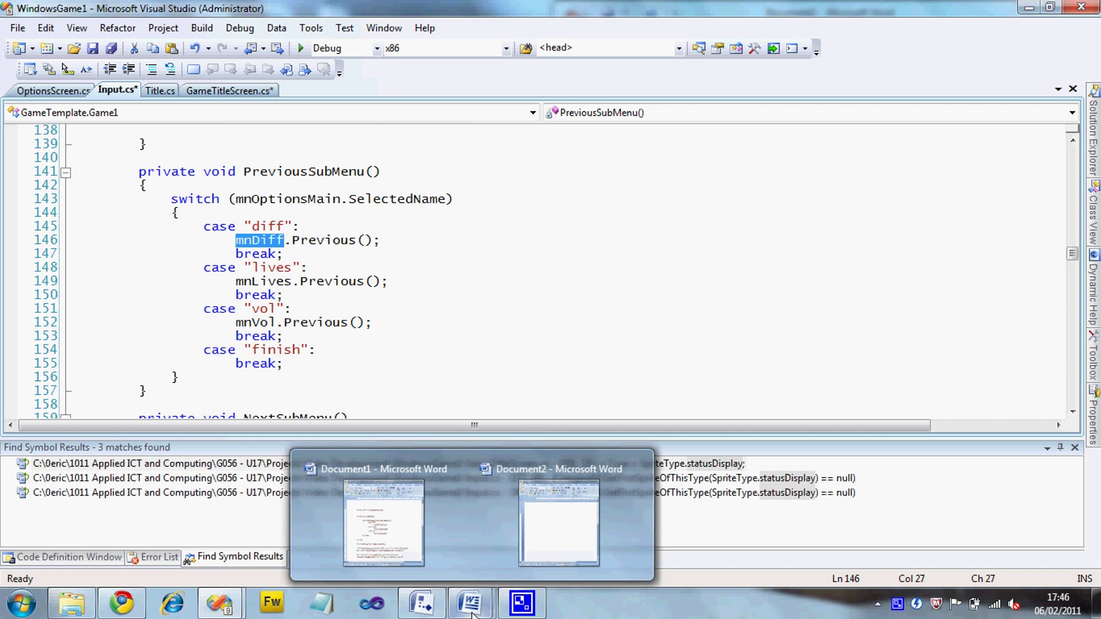
click(546, 531)
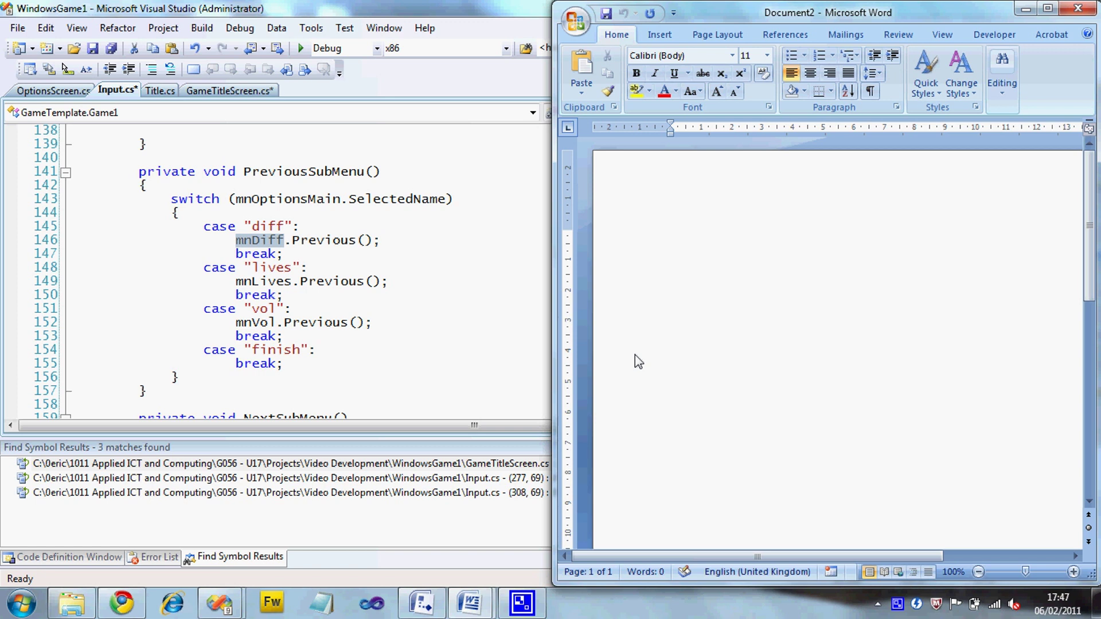
text(Pseudo code for )
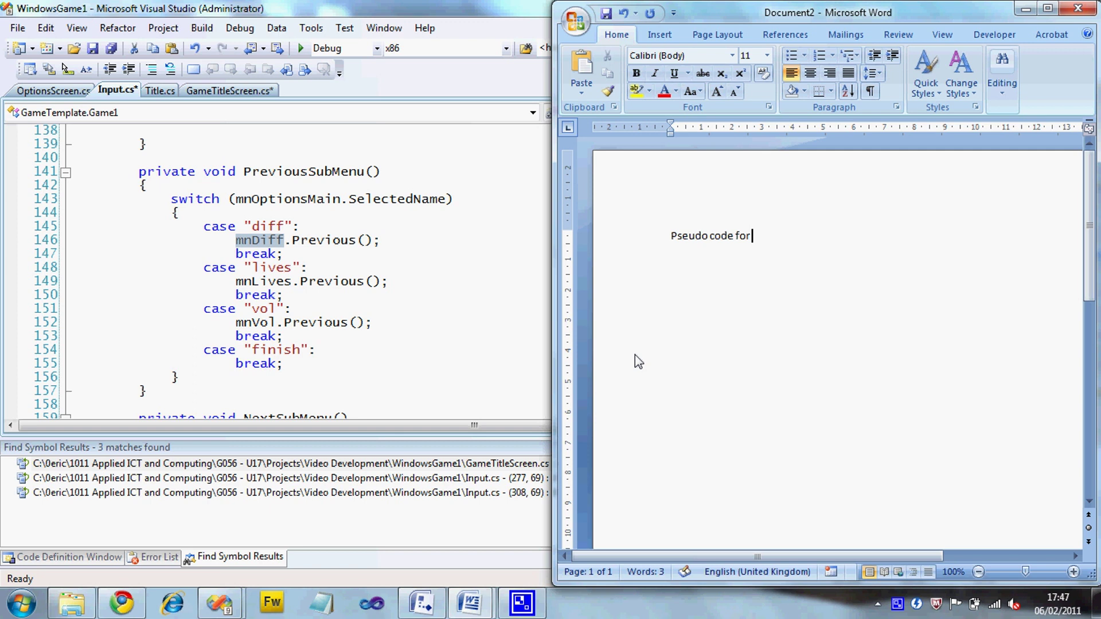
text(PreviousSubMenu)
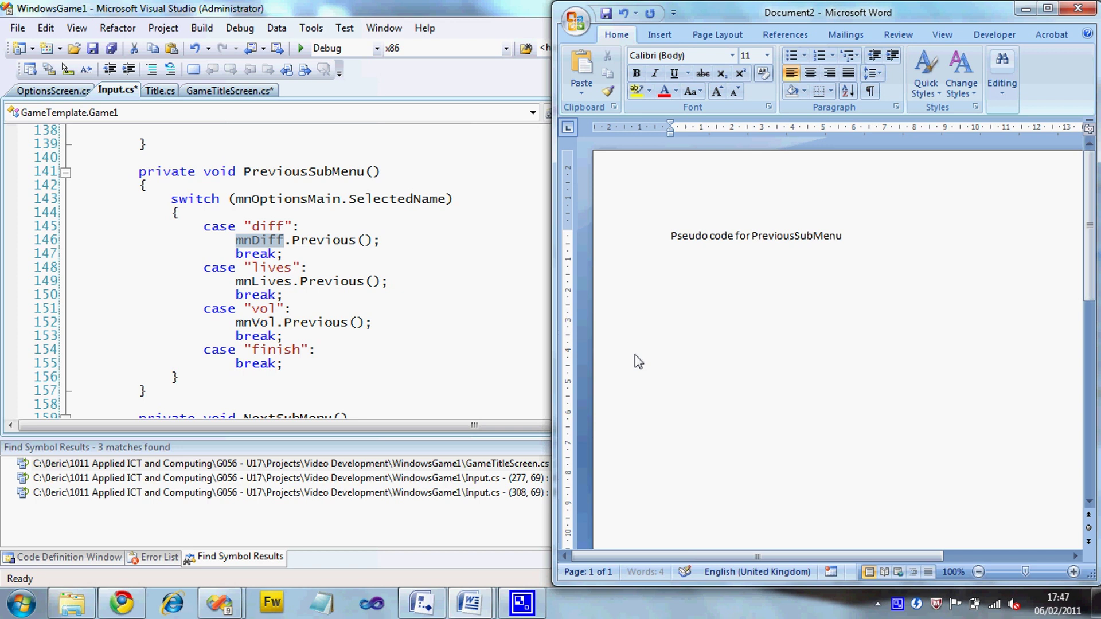
key(Return)
Step: Add 'Sub PreviousSubMenu()' and 'End Sub' lines, then highlight the matching signature and closing brace in code
text(Sub)
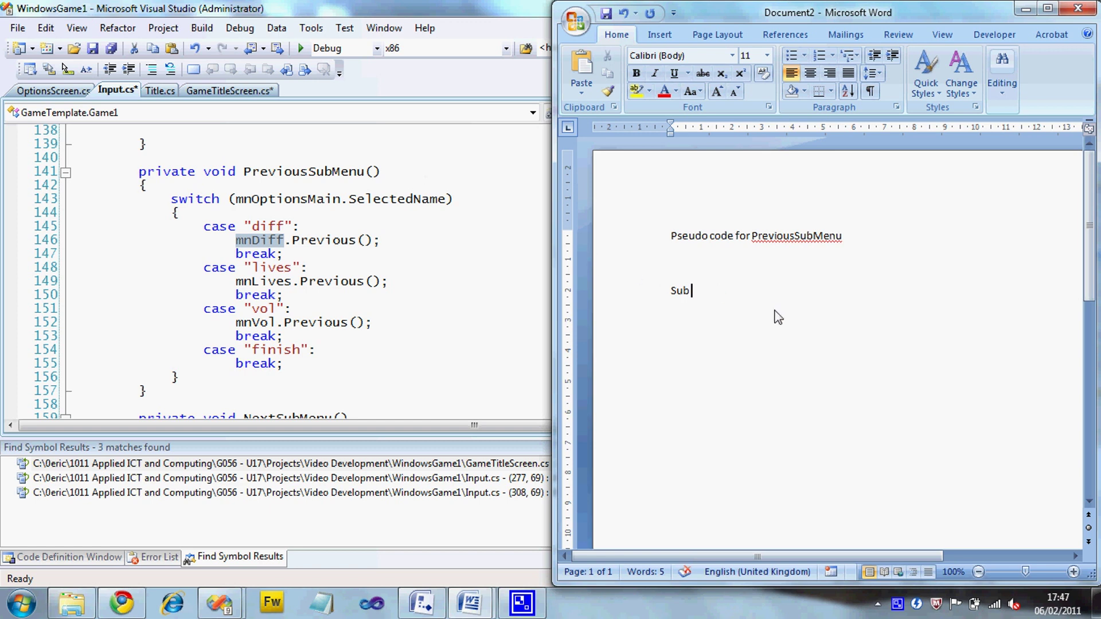
text(PreviousSubMenu)
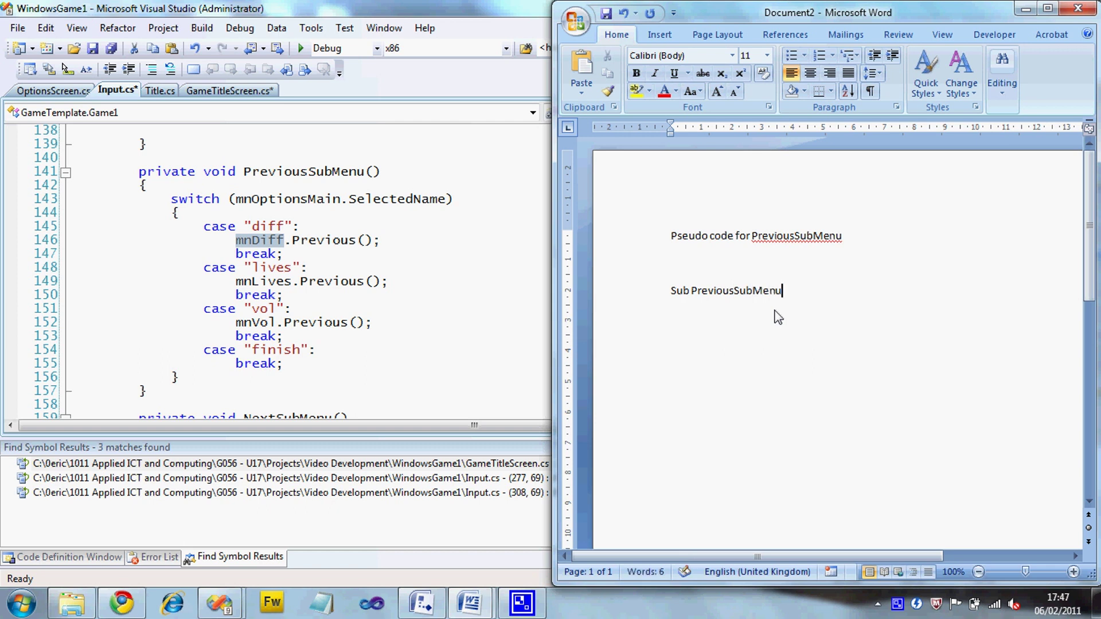
text(())
key(Return)
key(Return)
text(End Sub)
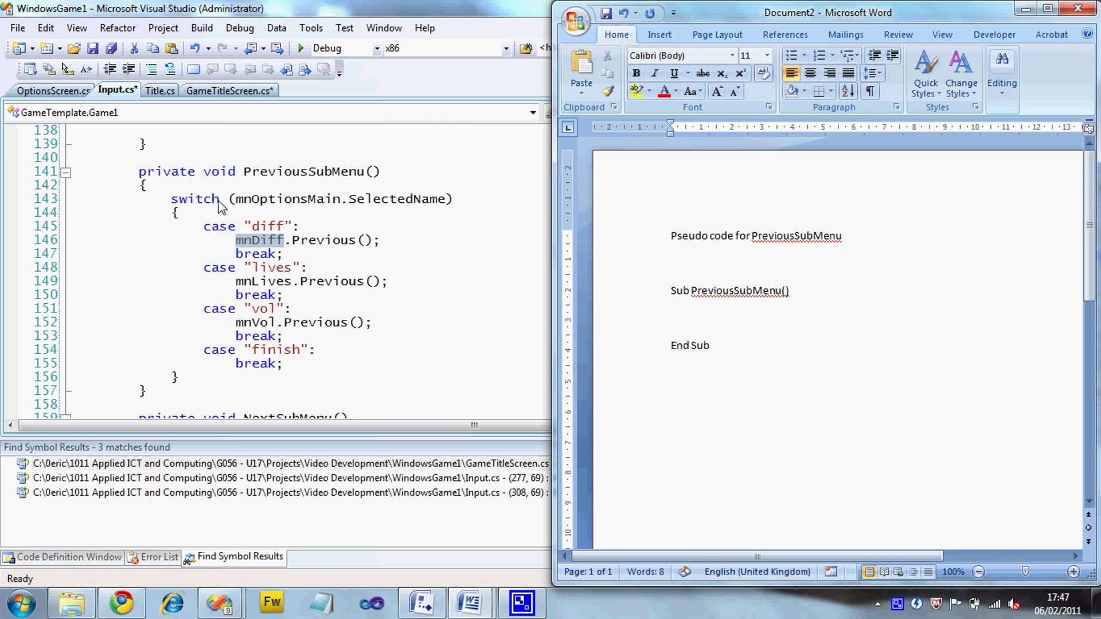
drag(139, 172, 383, 172)
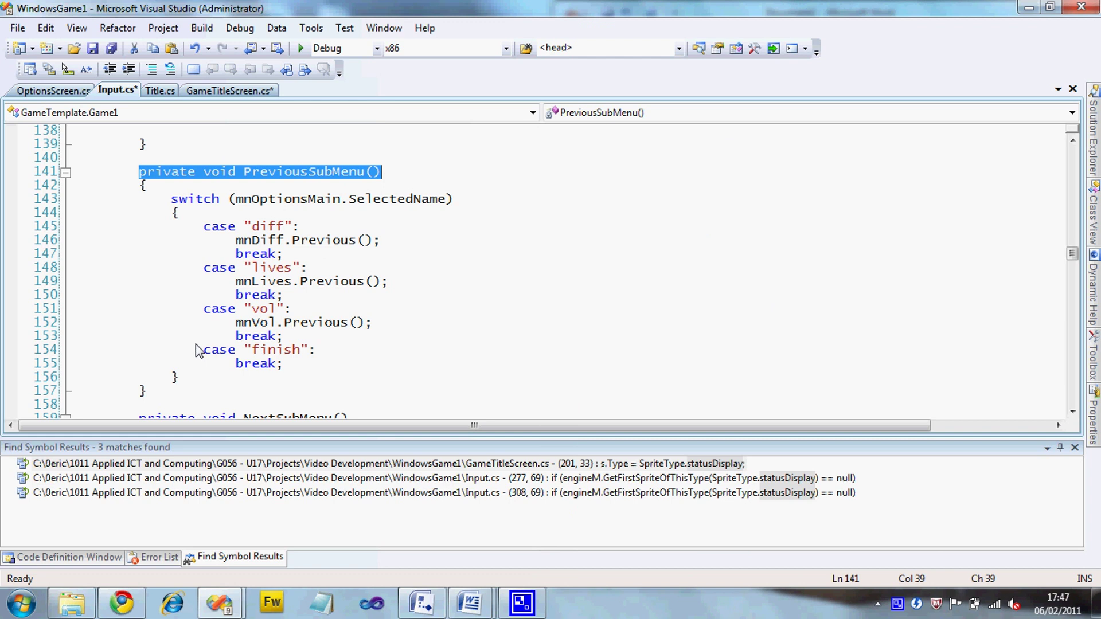
drag(148, 391, 131, 391)
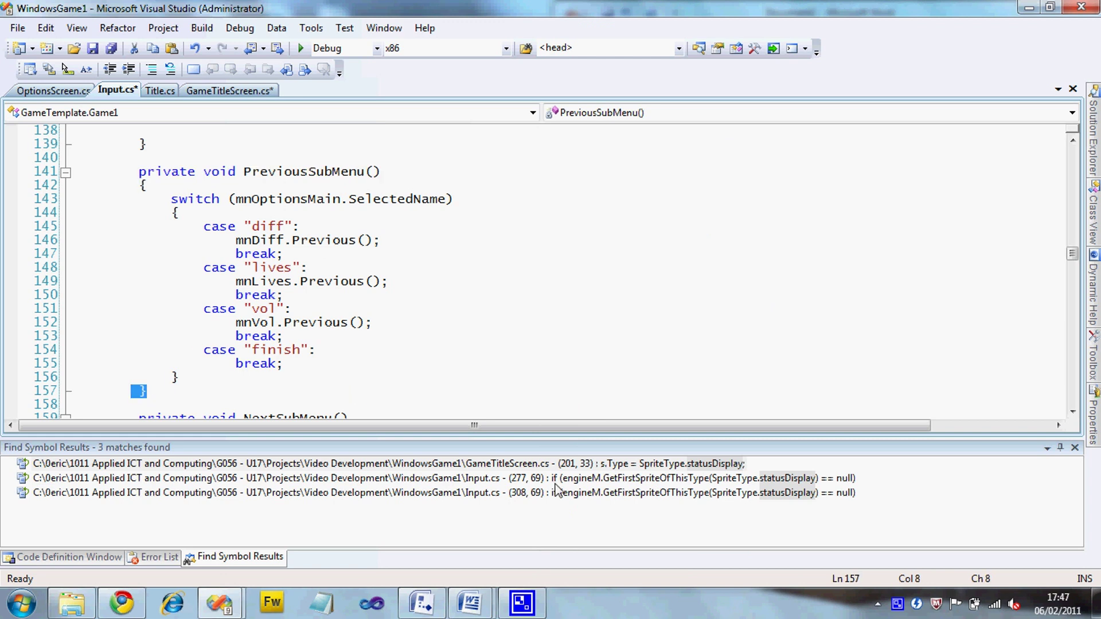
Step: Add an indented 'Select mnOptionsMain.SelectedName' line between Sub and End Sub
click(470, 605)
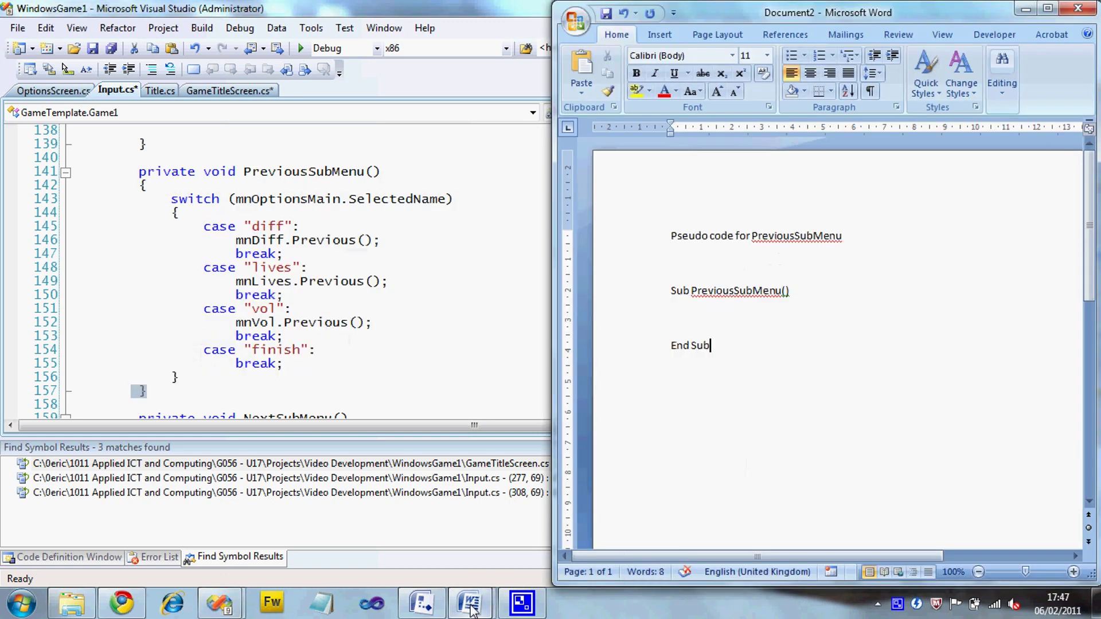
click(722, 326)
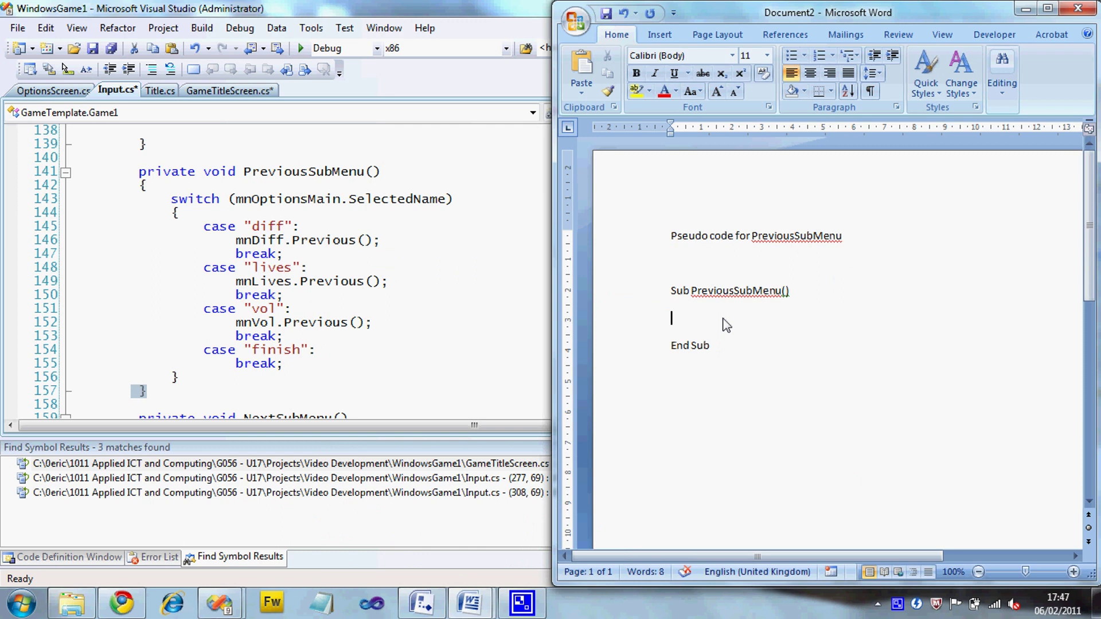
key(Tab)
text(Select ()
key(BackSpace)
key(BackSpace)
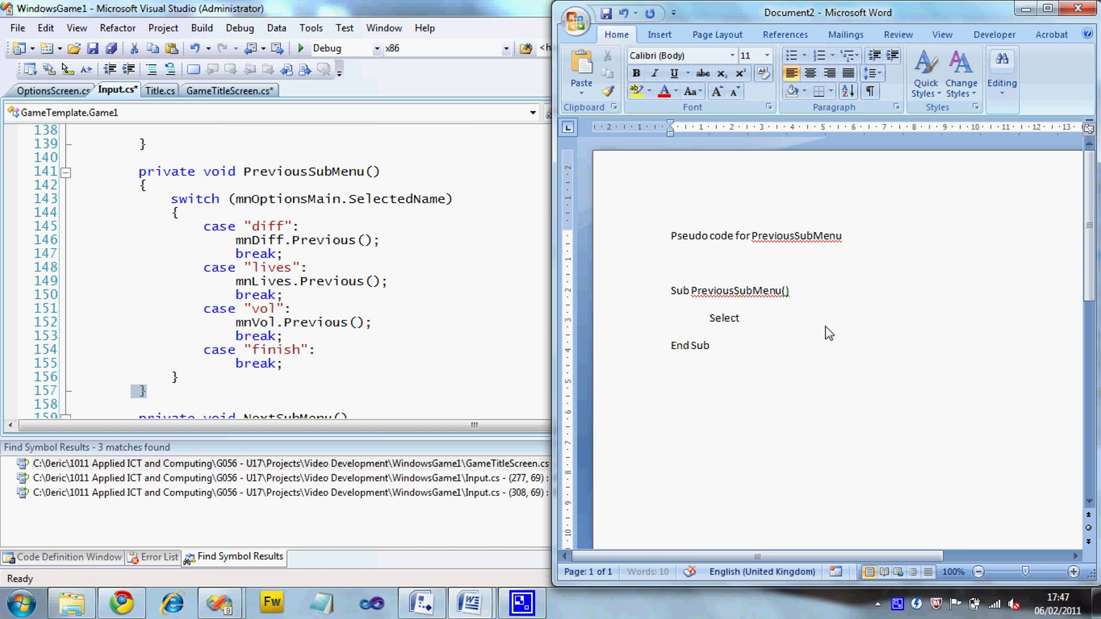
text(m)
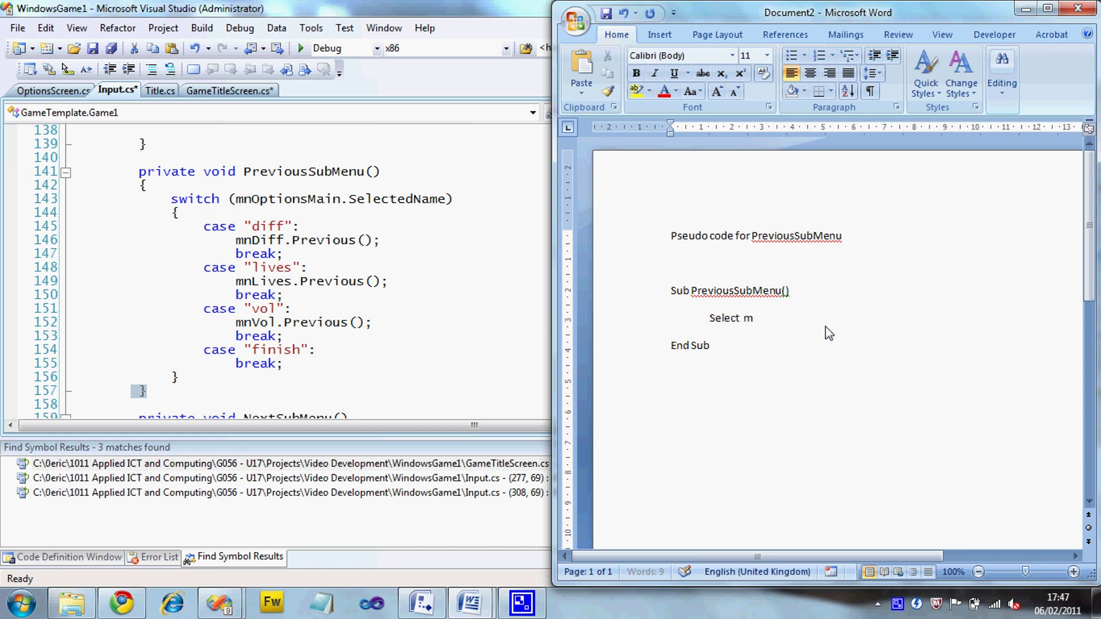
text(nOption)
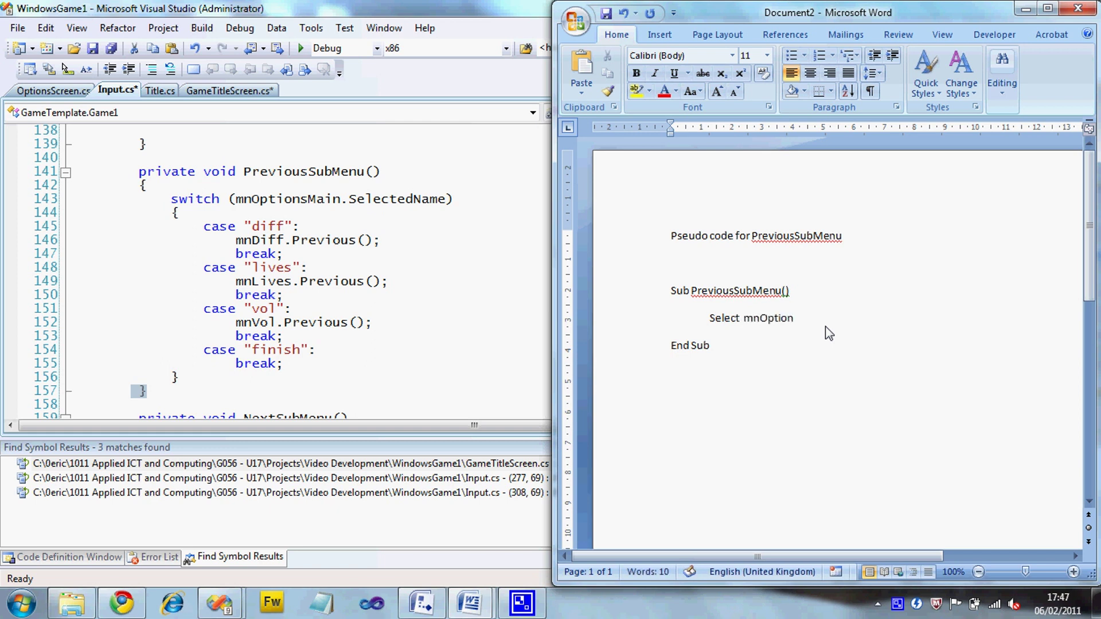
text(sMain.SelectedName)
Step: Add a matching indented 'End Select' line below, leaving a blank line between
key(Return)
key(Return)
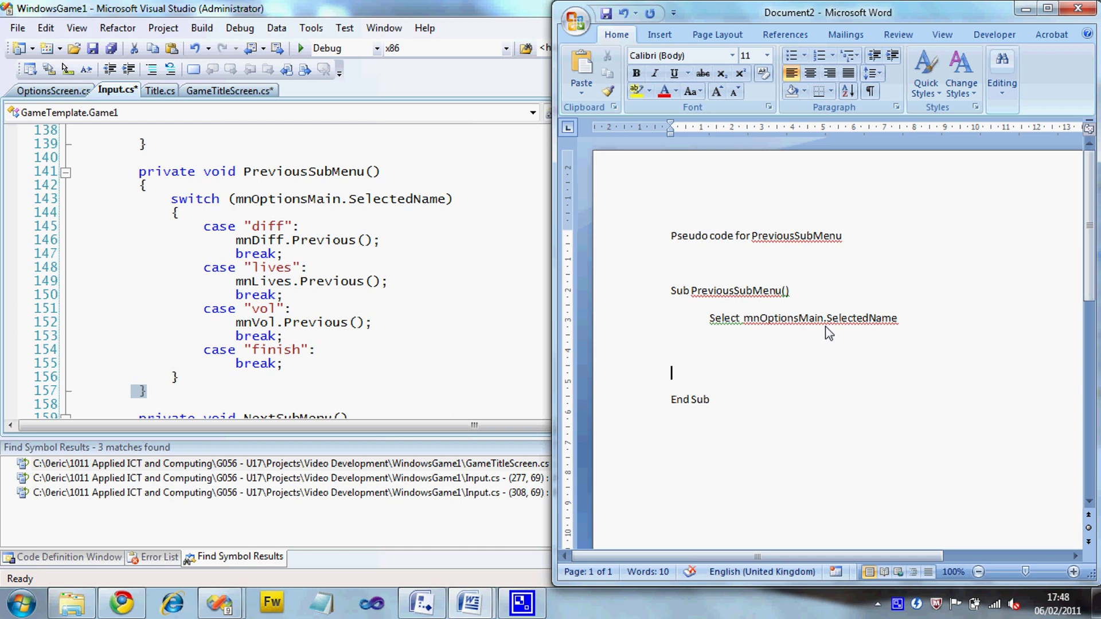
text(End Selecte)
key(BackSpace)
key(Home)
key(Tab)
click(731, 341)
Step: Apply No Spacing to the Sub…End Sub lines and snap Word to the right half beside Visual Studio
drag(724, 401, 669, 283)
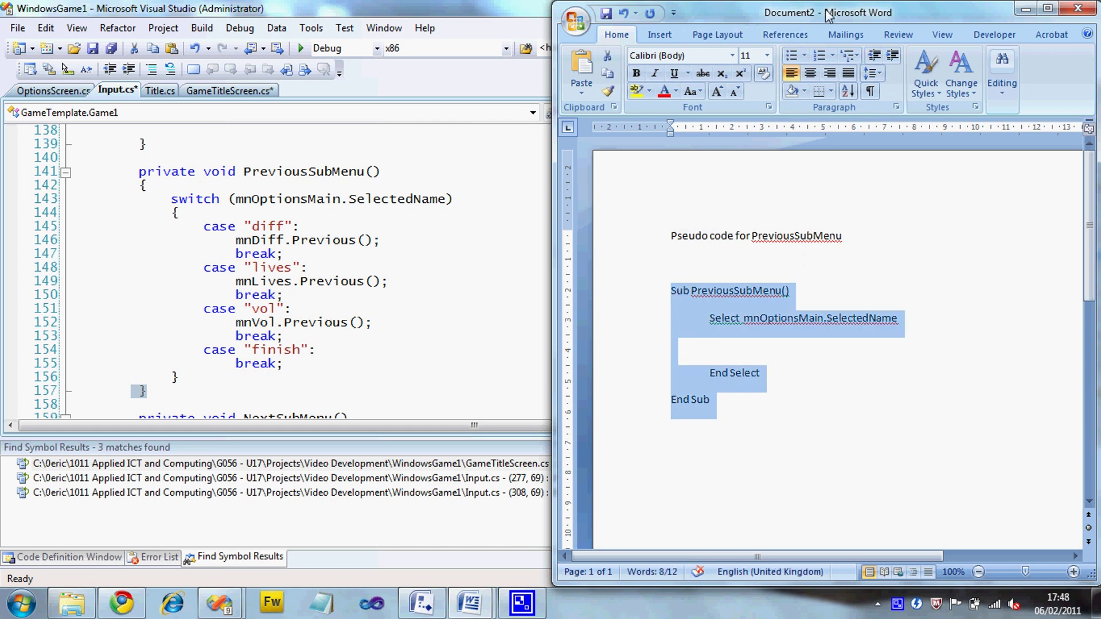
drag(827, 14, 505, 0)
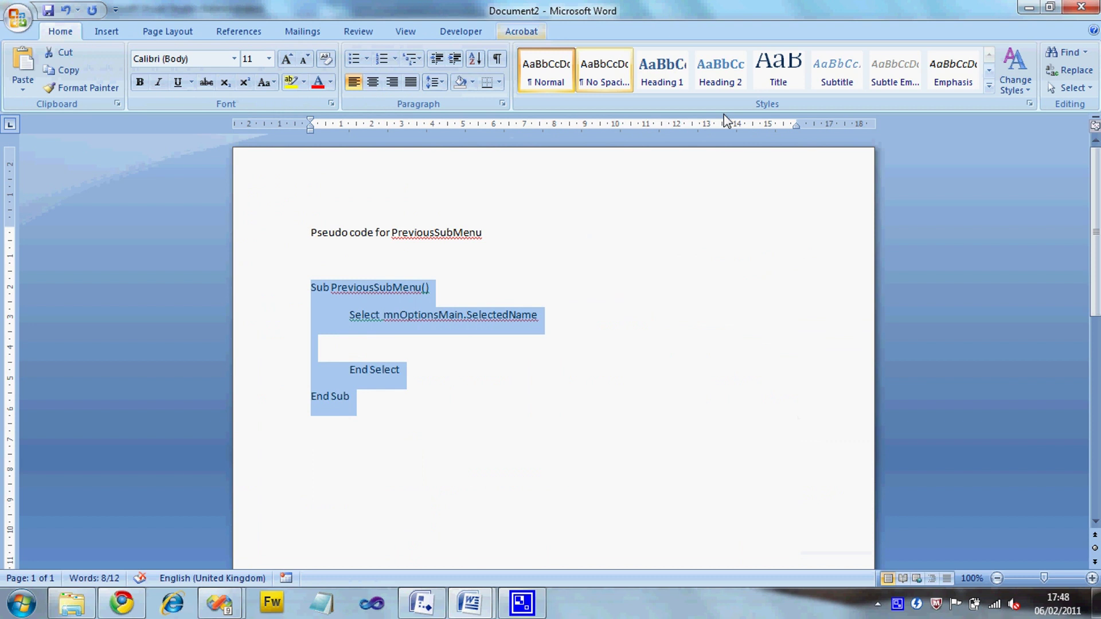
click(600, 74)
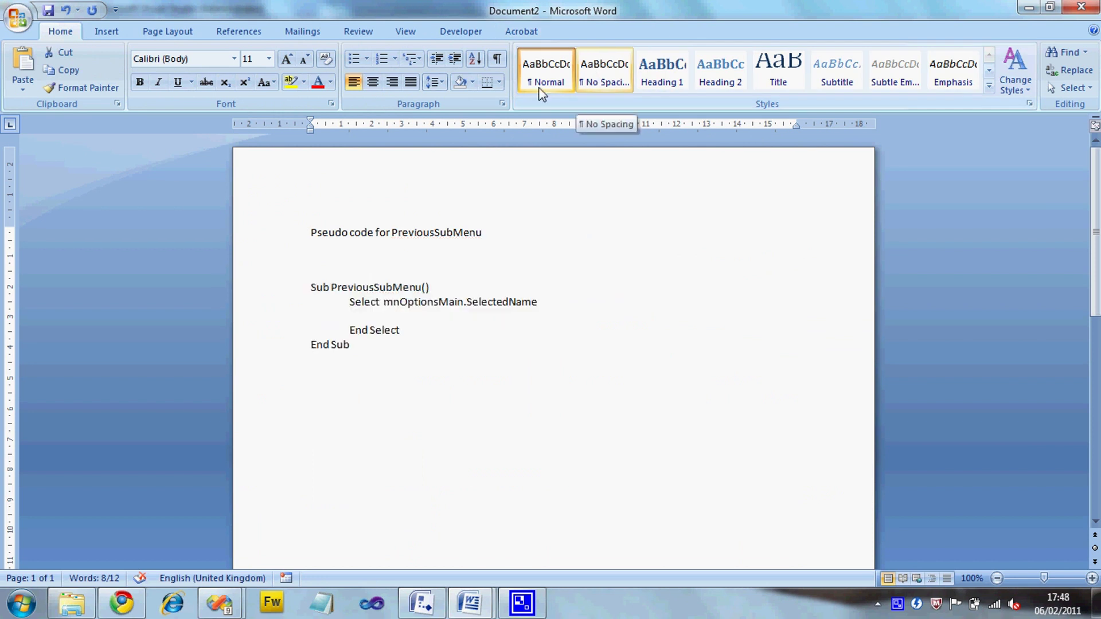
click(613, 75)
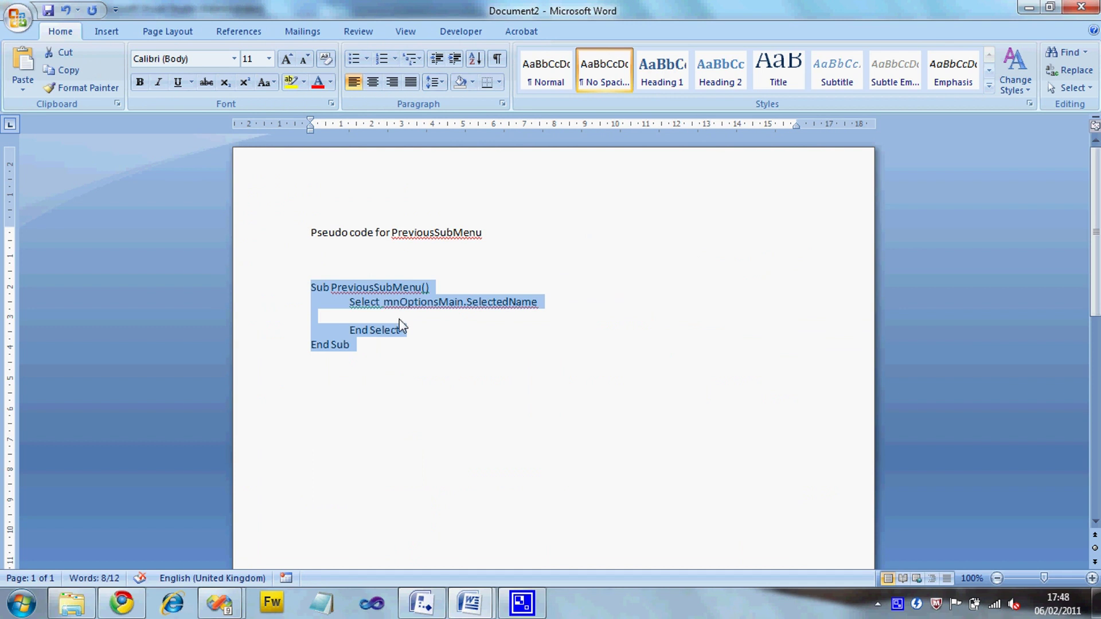
click(313, 316)
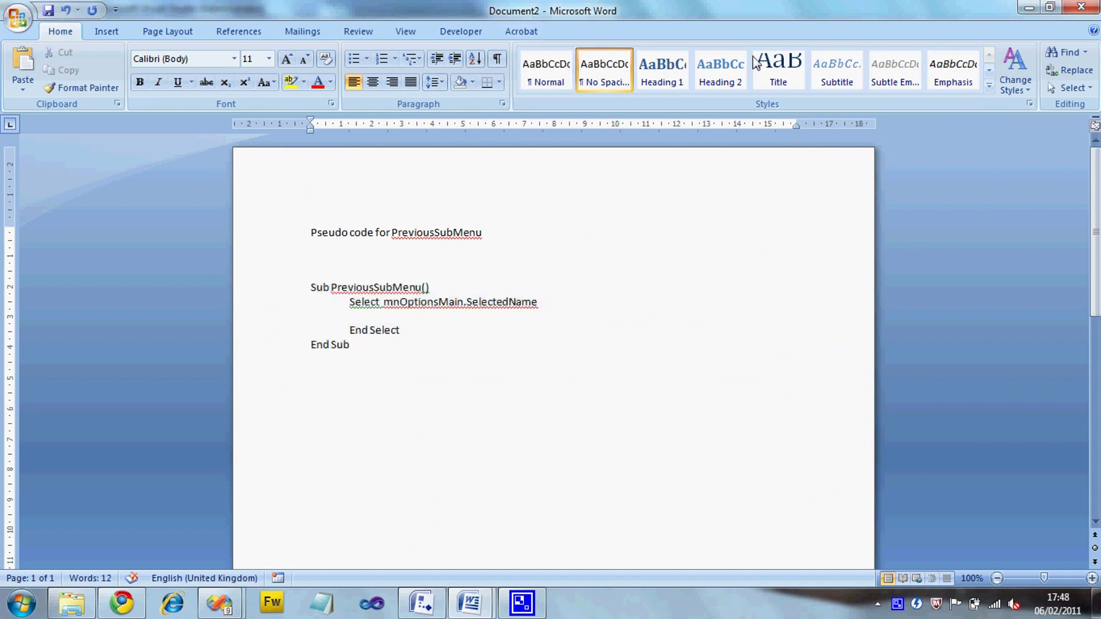
double_click(527, 12)
key(super+Right)
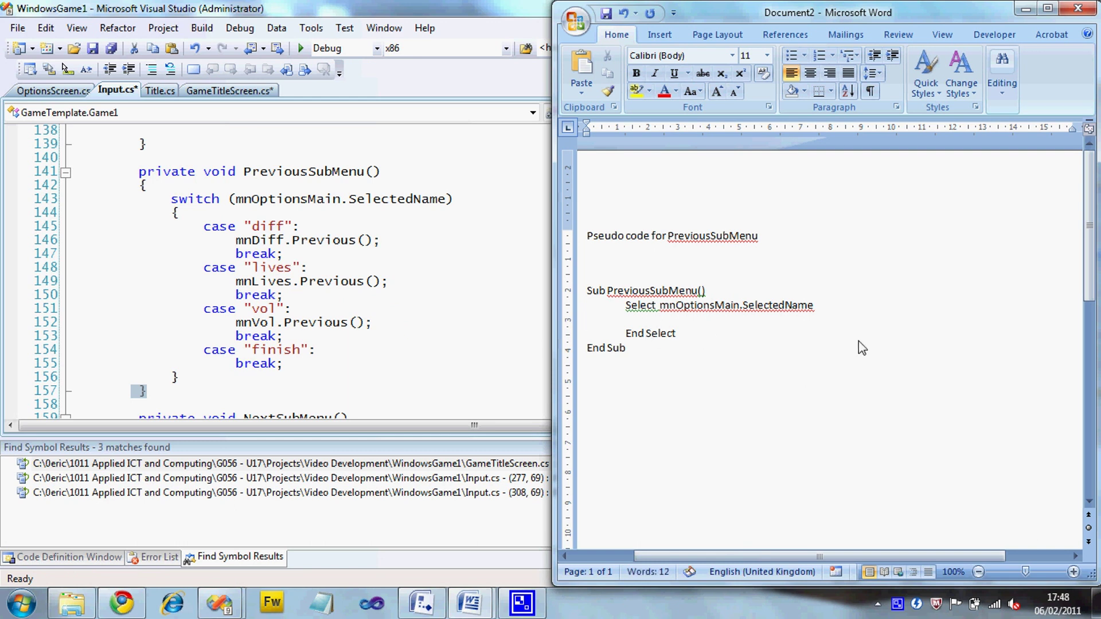
Step: Add an indented Case "diff" line with mnDiff.Previous() indented beneath it
key(Tab)
text(Case ")
text(diff")
key(Return)
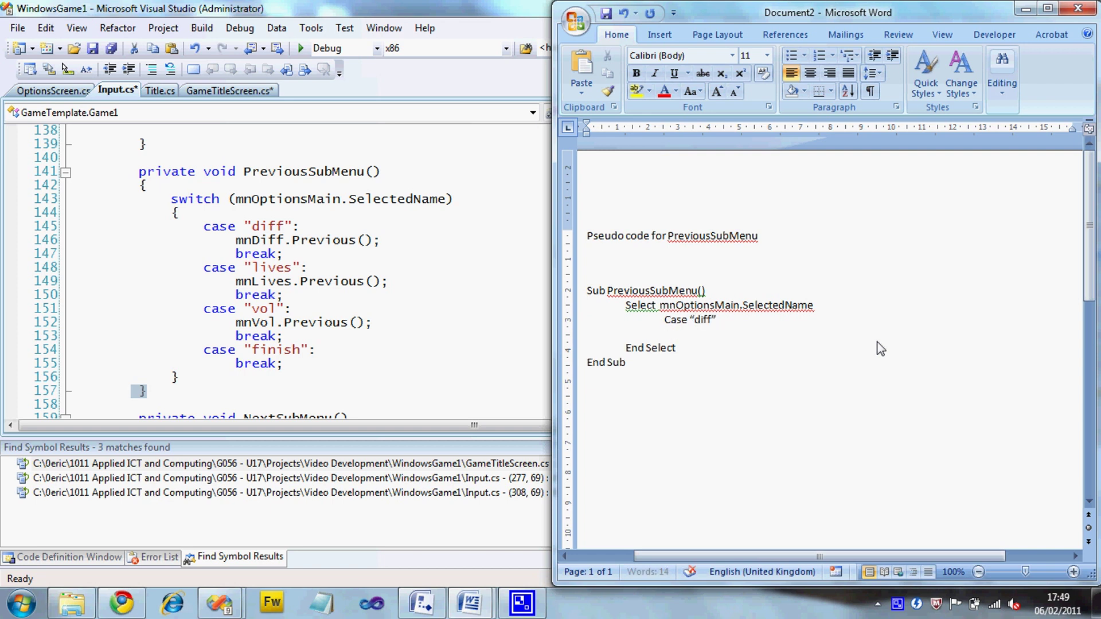
key(Tab)
text(mnDiff.Previous())
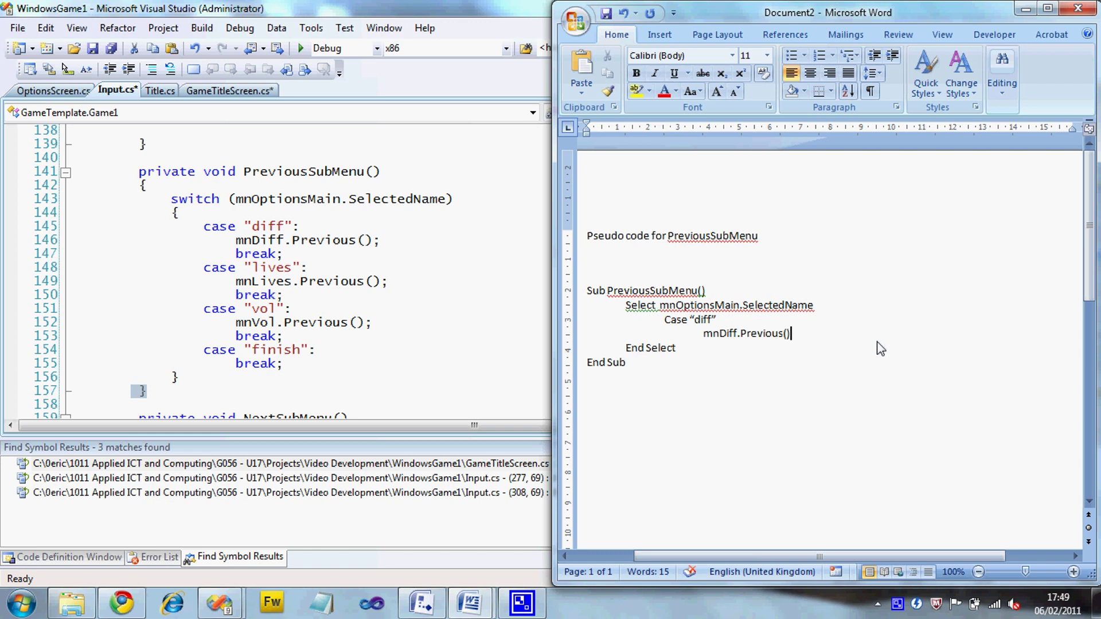
key(Return)
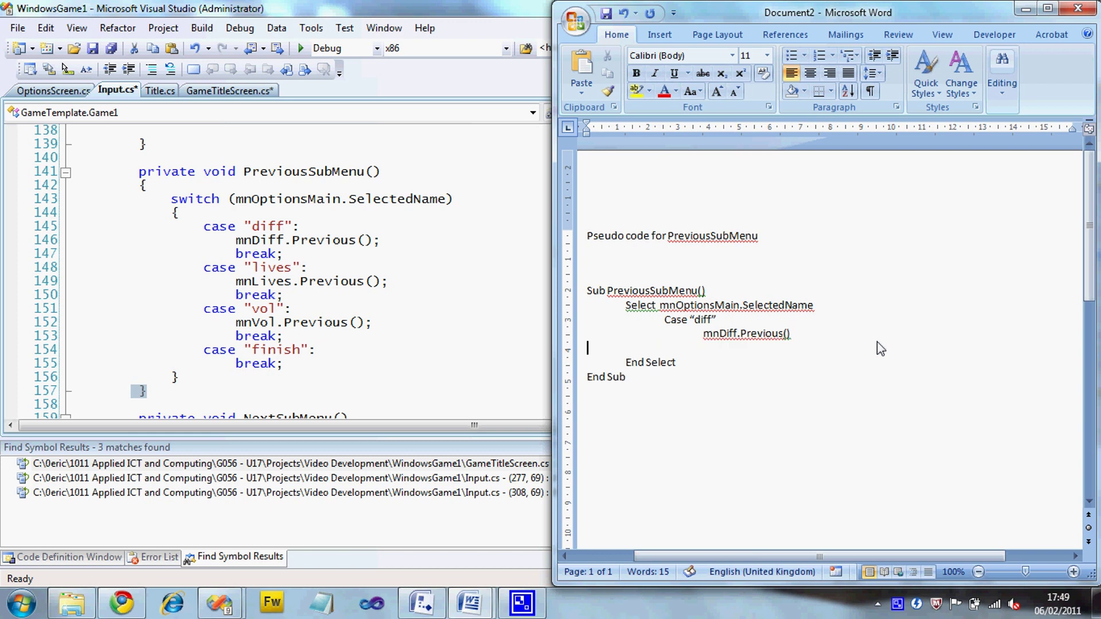
Step: Copy the Case "diff" pair and paste a duplicate below it
key(Up)
key(Up)
key(shift+Down)
key(shift+Down)
key(ctrl+c)
key(Right)
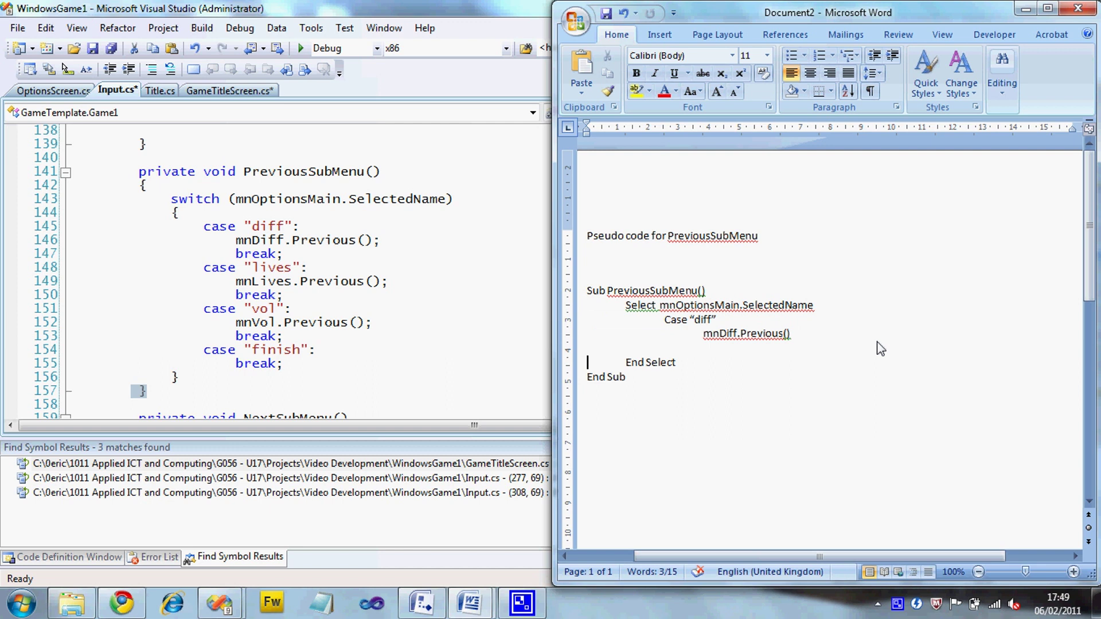
key(ctrl+v)
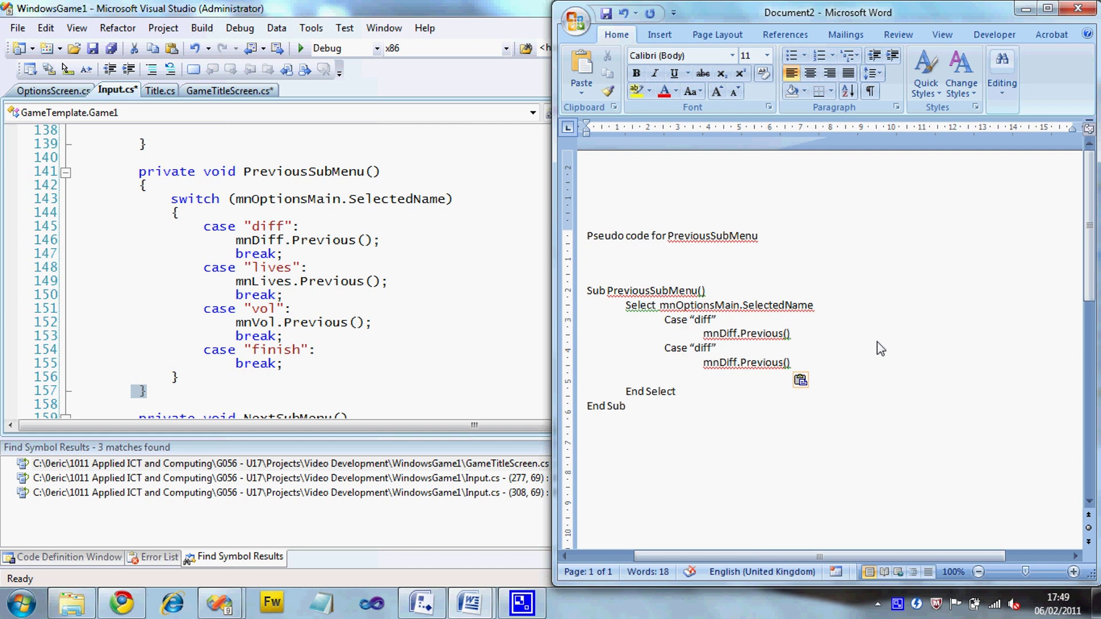
Step: Change the duplicated case to Case "lives" calling mnLives.Previous()
click(717, 348)
key(BackSpace)
key(BackSpace)
key(BackSpace)
key(BackSpace)
text(lives)
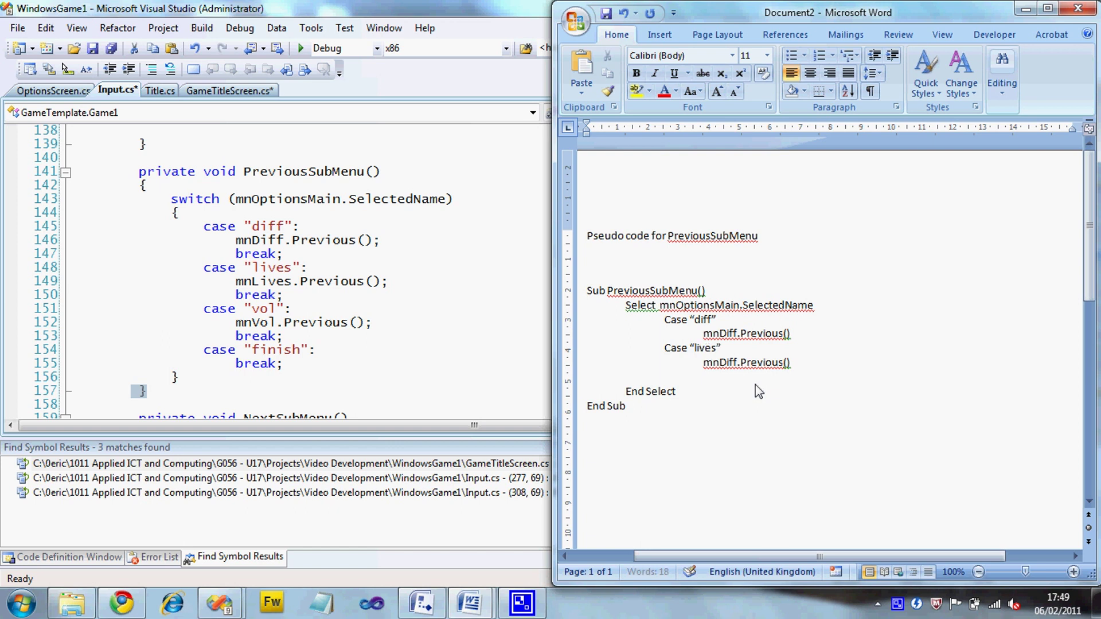
key(Down)
key(BackSpace)
key(BackSpace)
key(BackSpace)
key(BackSpace)
text(Lives)
Step: Paste another copy and change it to Case "vol" calling mnVol.Previous()
click(714, 376)
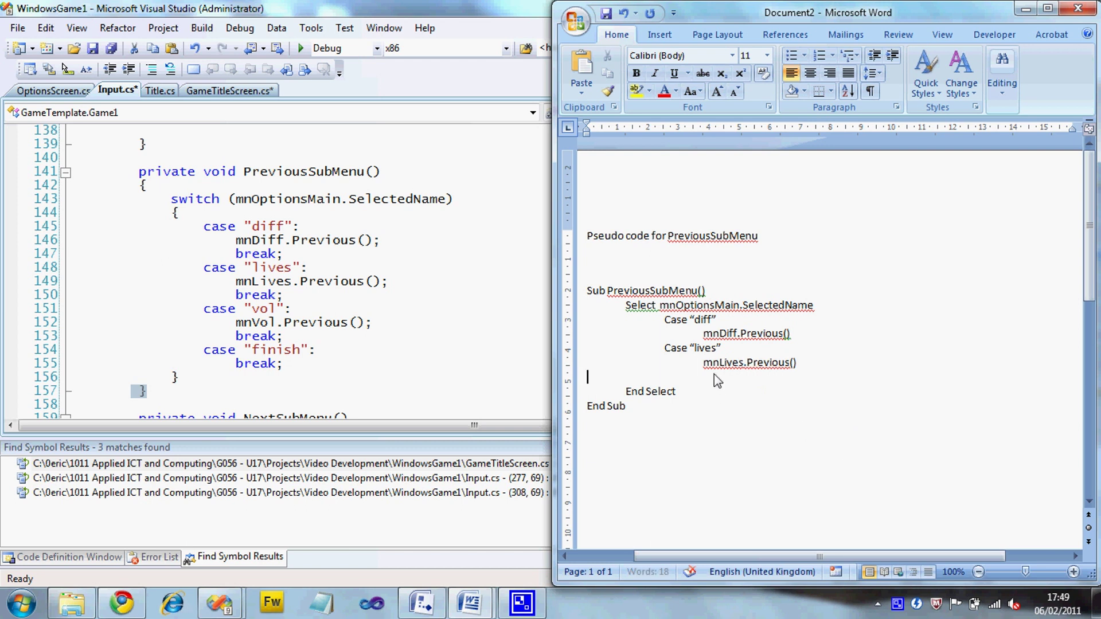
key(ctrl+v)
click(711, 378)
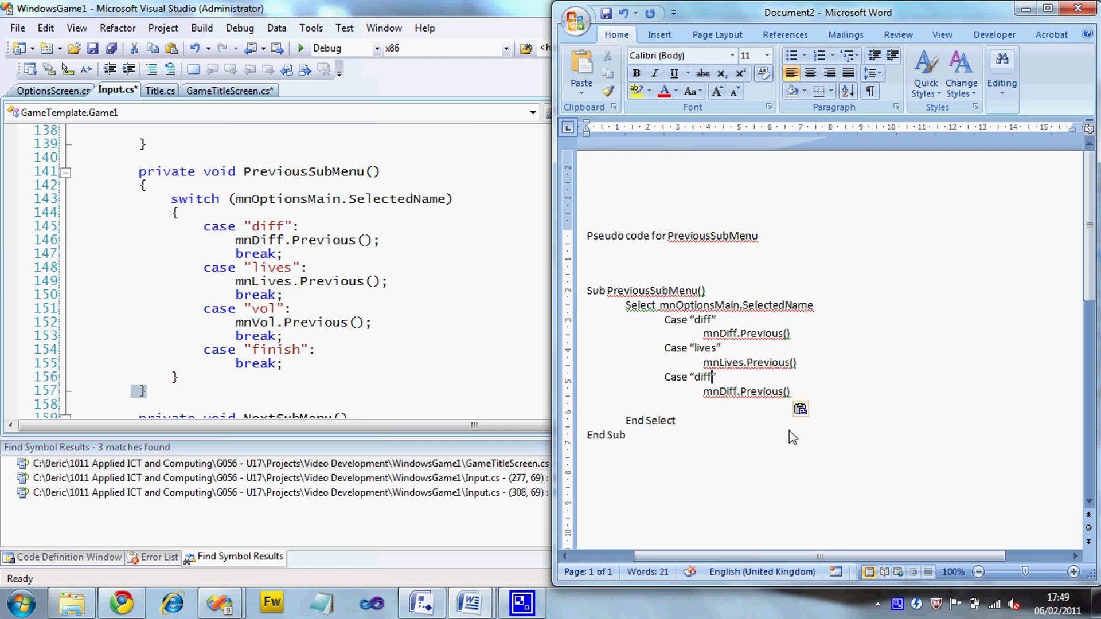
key(BackSpace)
key(BackSpace)
key(BackSpace)
key(BackSpace)
text(vol)
key(BackSpace)
key(BackSpace)
key(BackSpace)
key(BackSpace)
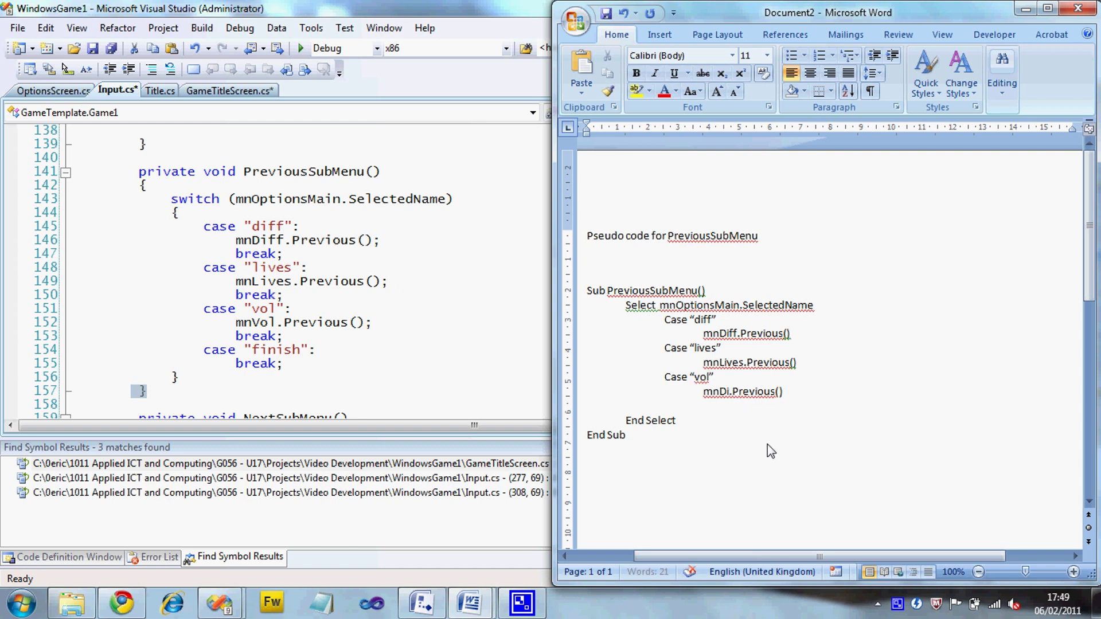
text(Voo)
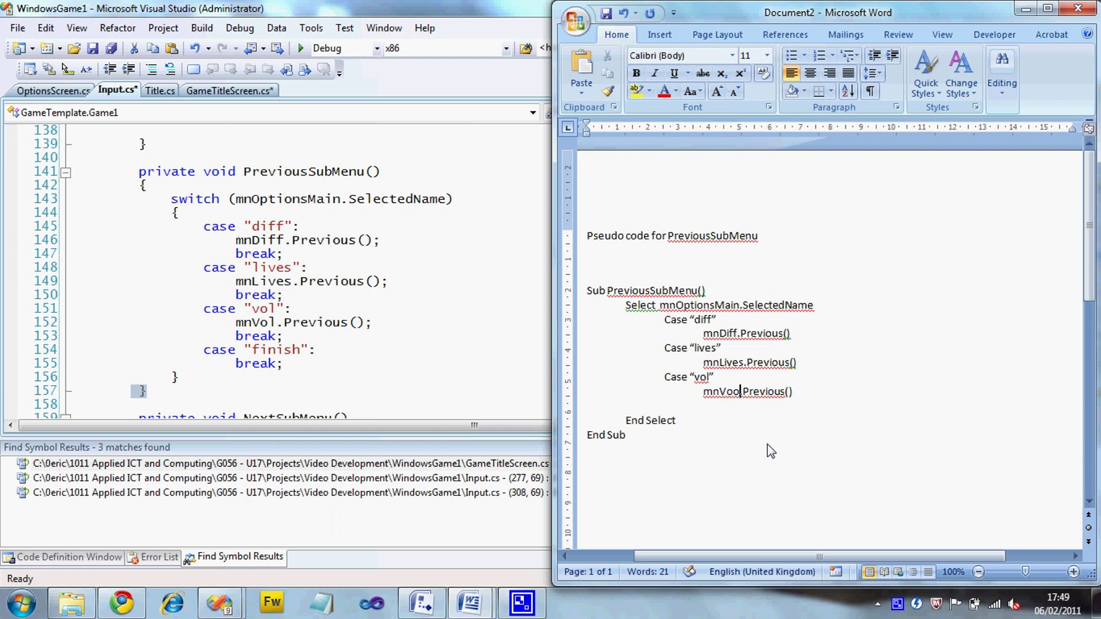
key(BackSpace)
text(l)
Step: Delete the empty line above End Select
key(Down)
key(shift+Right)
key(Delete)
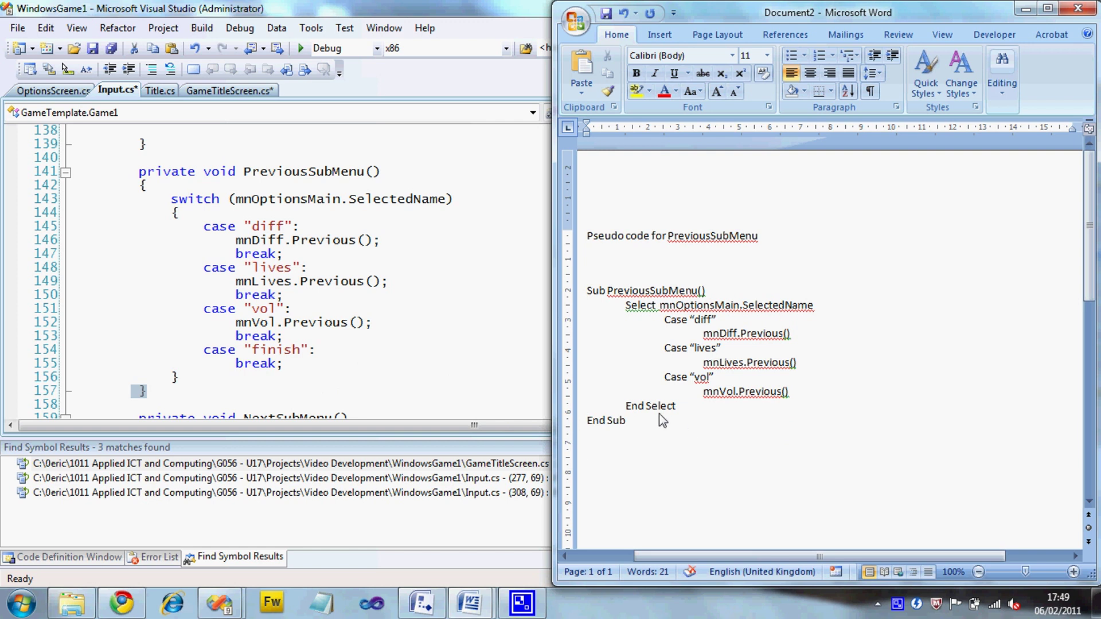
Step: Give the Sub…End Sub lines an Outside Border and delete the empty line above the box
drag(654, 424, 588, 290)
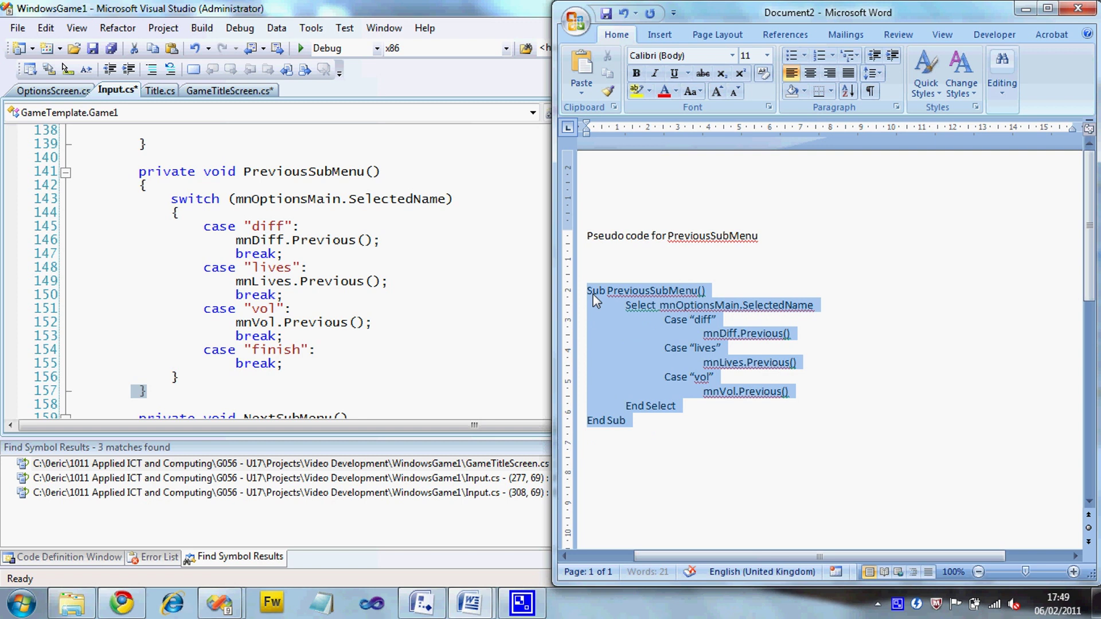
click(832, 91)
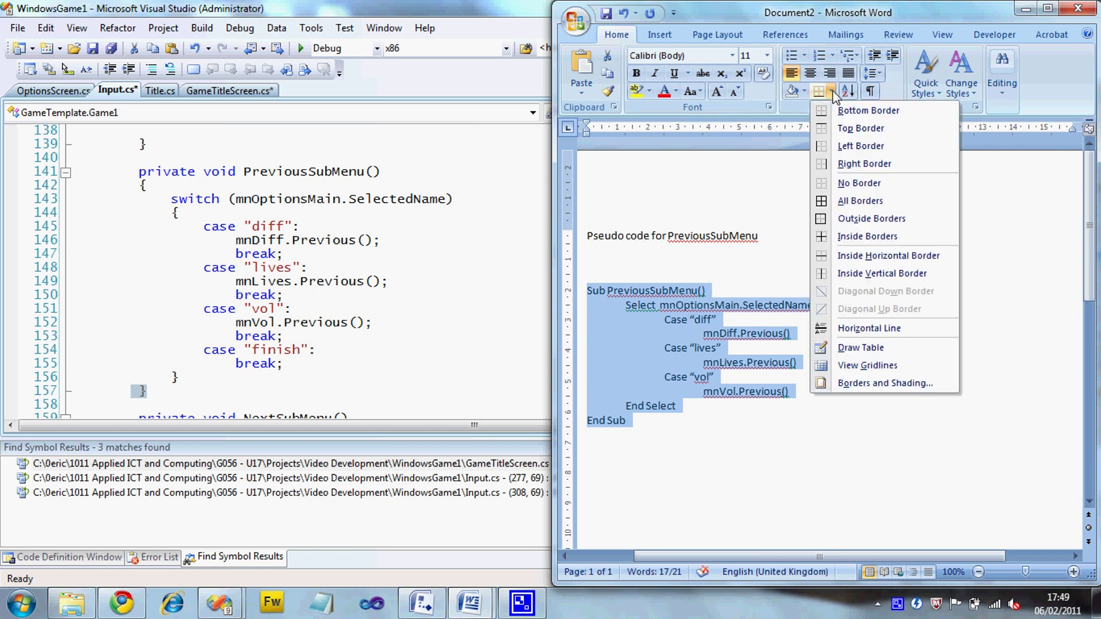
click(832, 219)
click(828, 267)
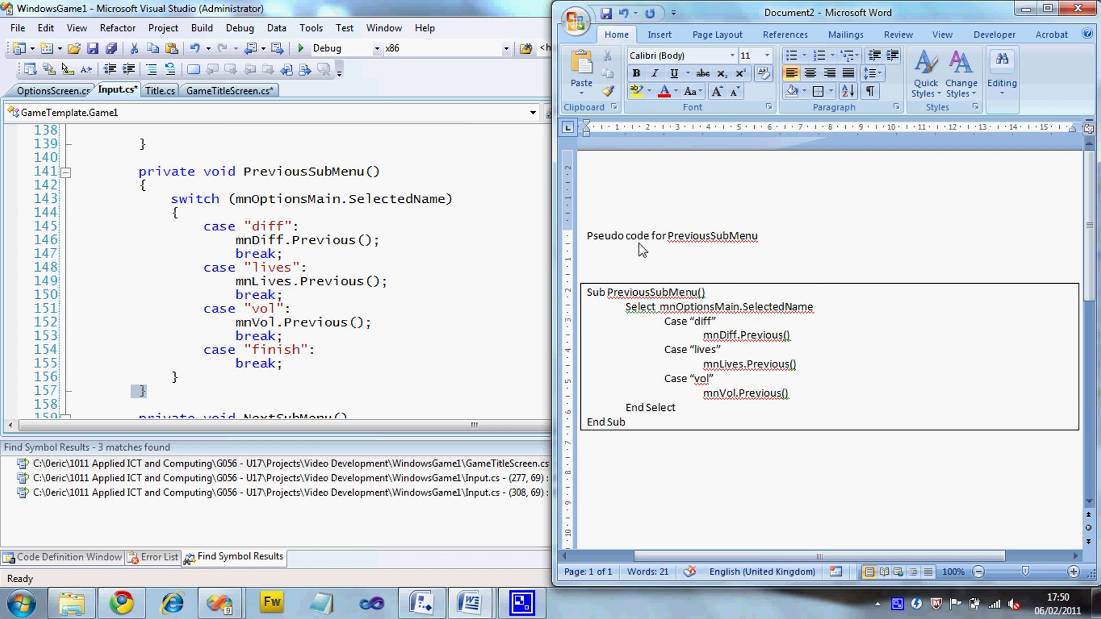
key(Delete)
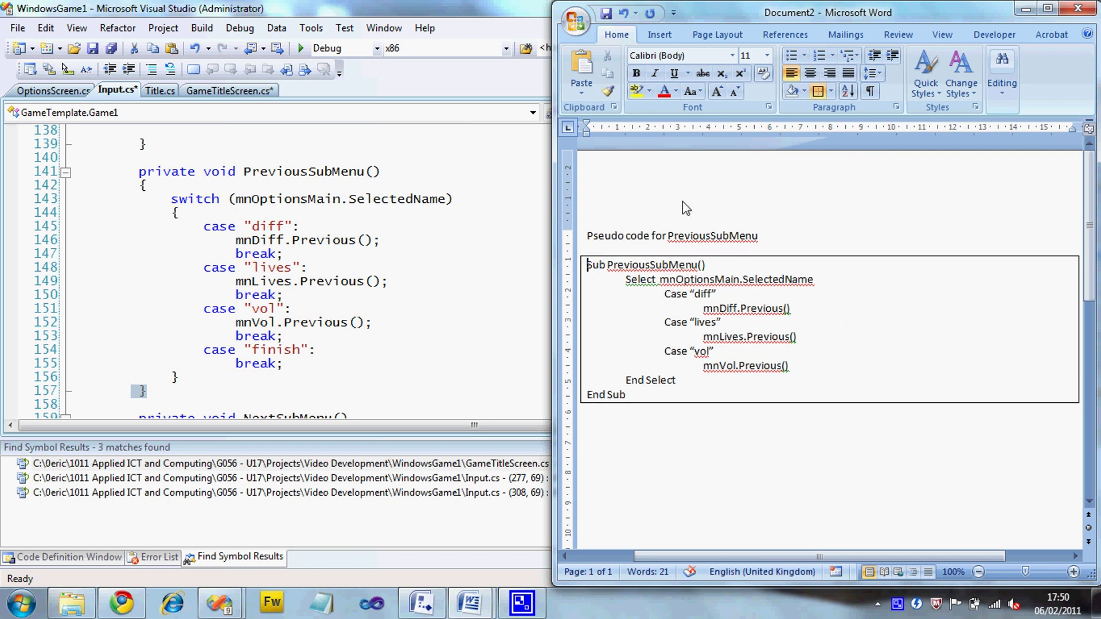